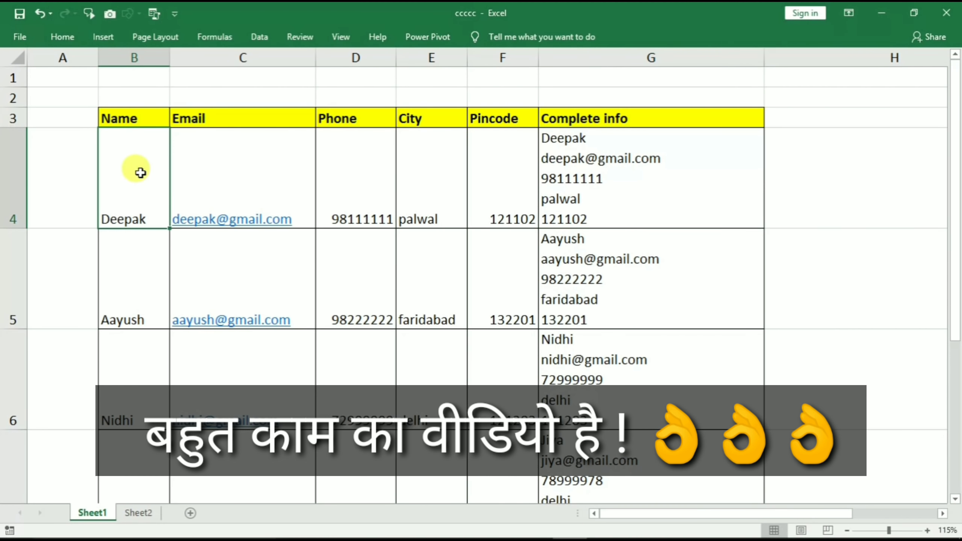
Select Deepak's details B4:F4 and point out each cell from name to pincode
drag(140, 173, 484, 185)
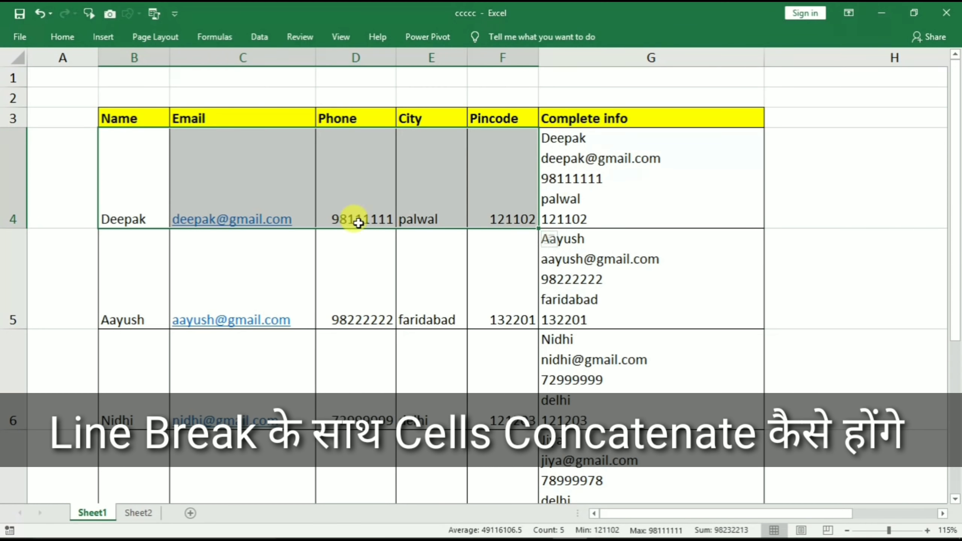
click(138, 169)
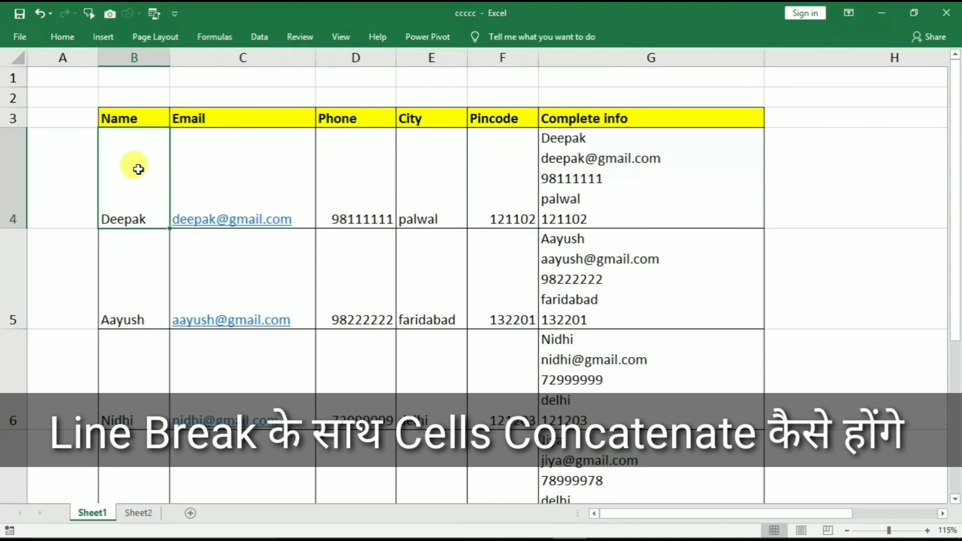
click(215, 170)
click(339, 168)
click(418, 171)
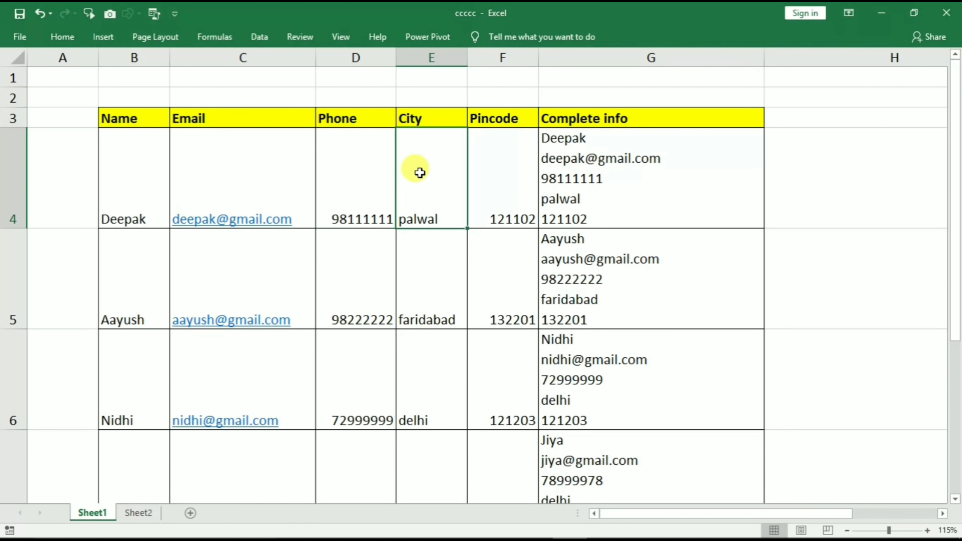
click(479, 172)
Reselect B4:F4, pointing out the name, email and phone cells again
drag(142, 178, 479, 180)
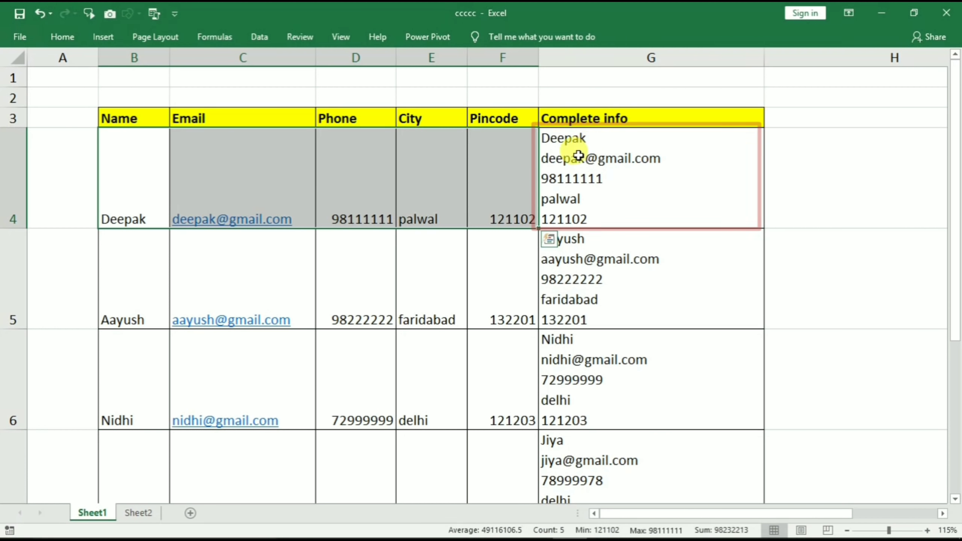
click(128, 180)
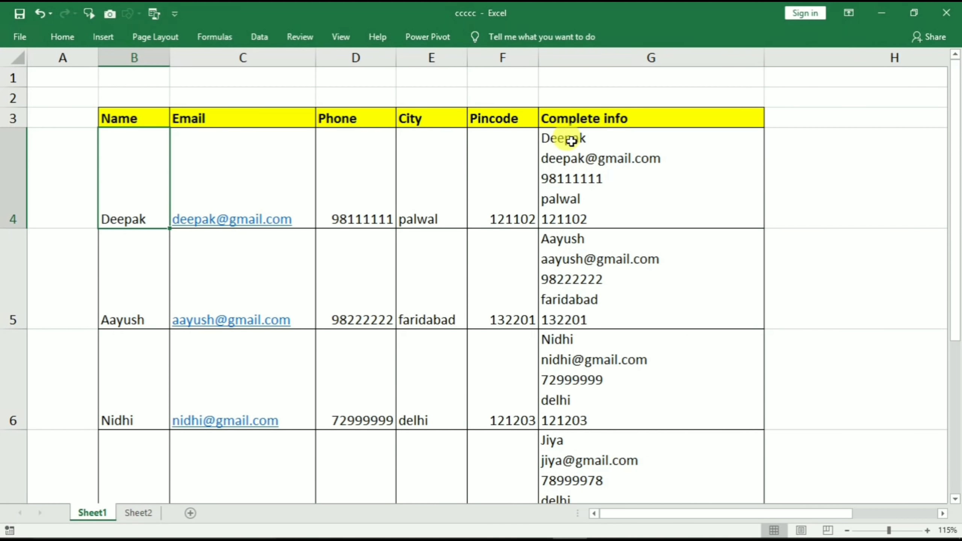
click(251, 185)
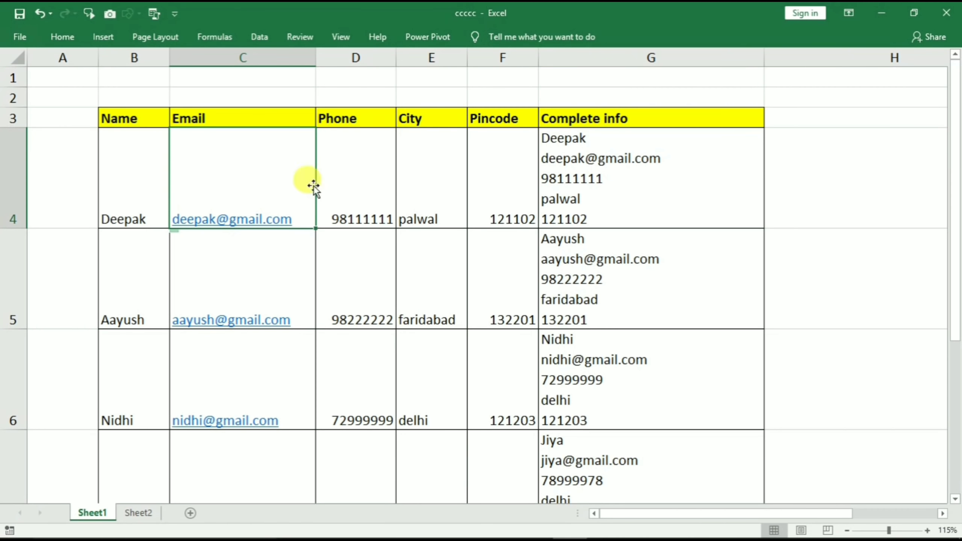
click(368, 180)
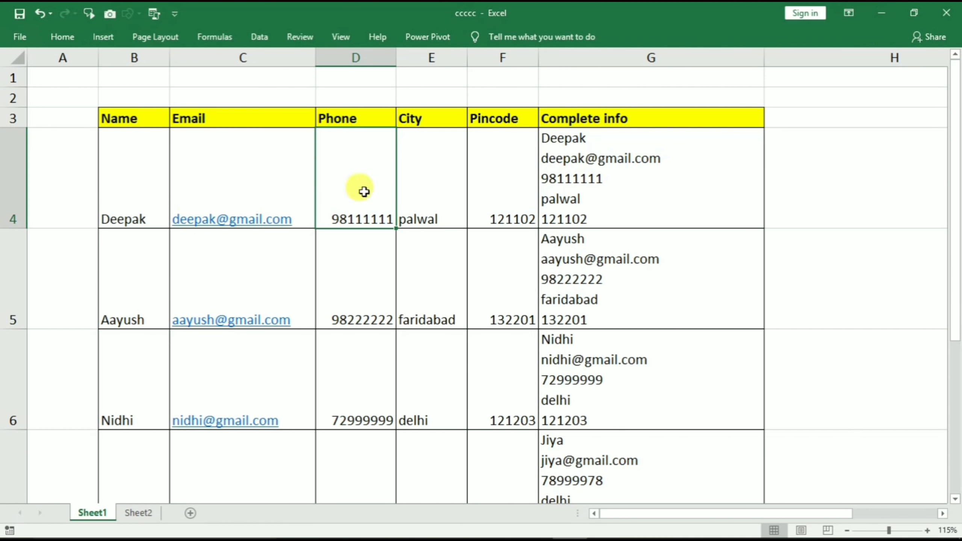
drag(151, 183, 474, 189)
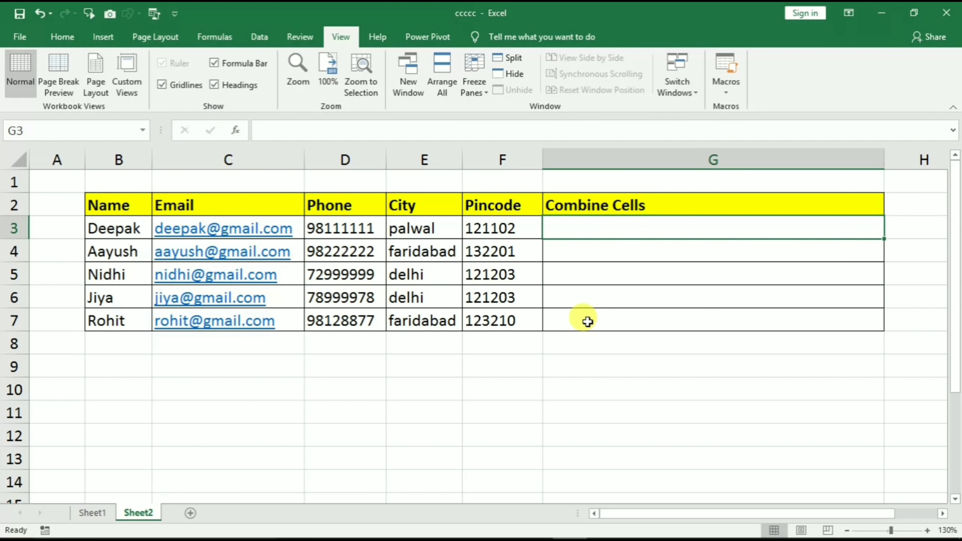
Start G3's formula as =B3&char(10) to follow the name with a line break
text(=)
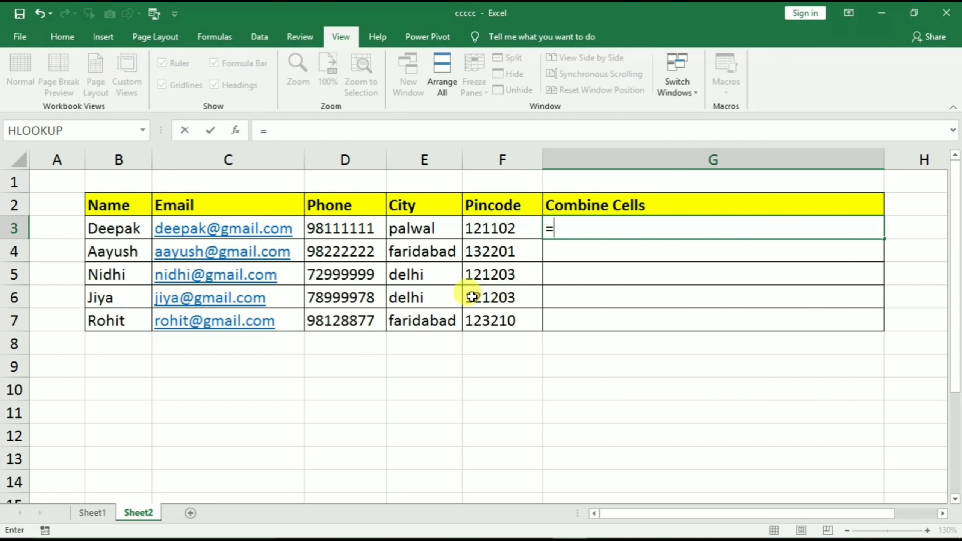
click(111, 227)
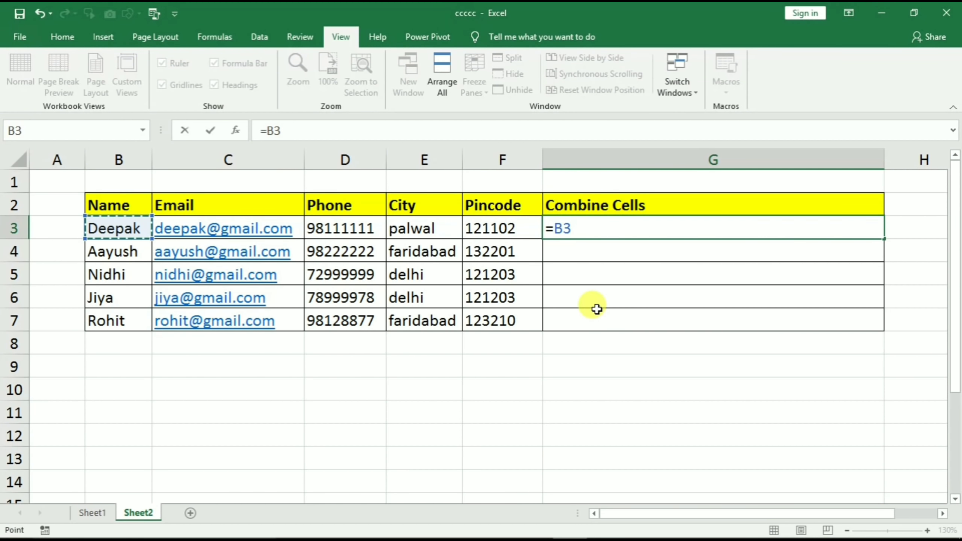
text(&)
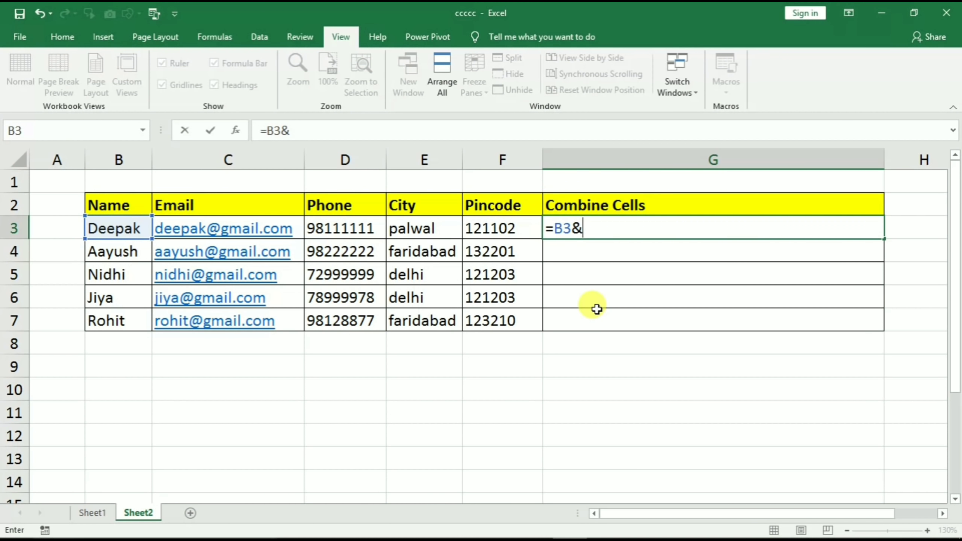
text(char)
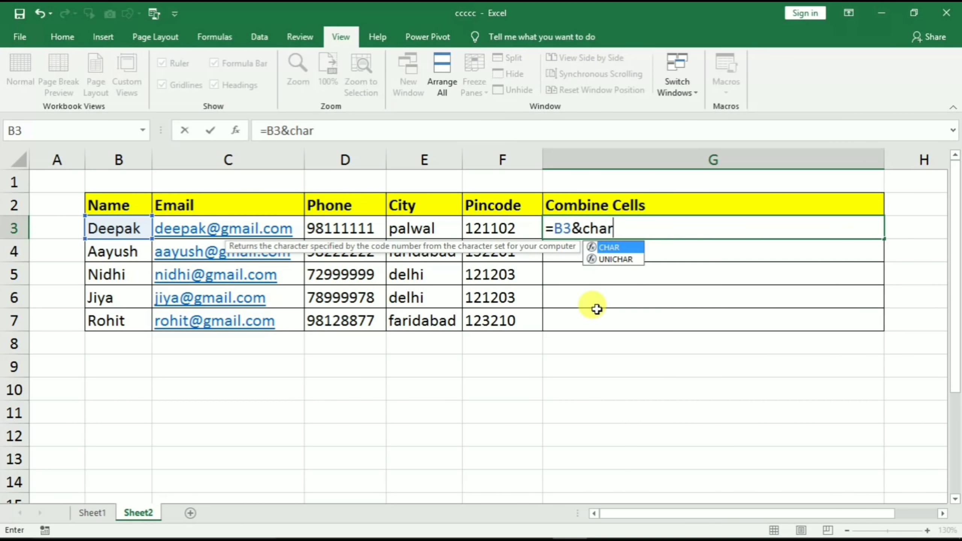
text((10)
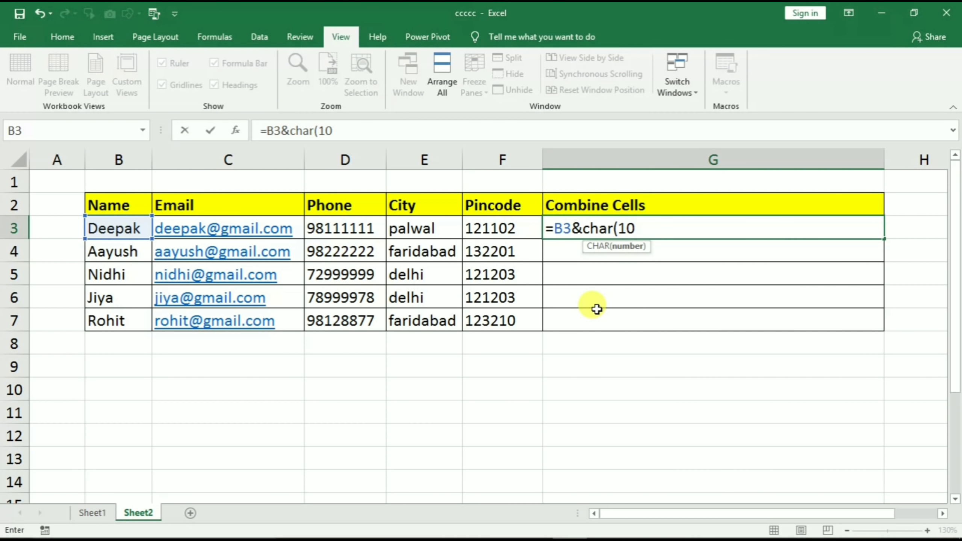
text()&)
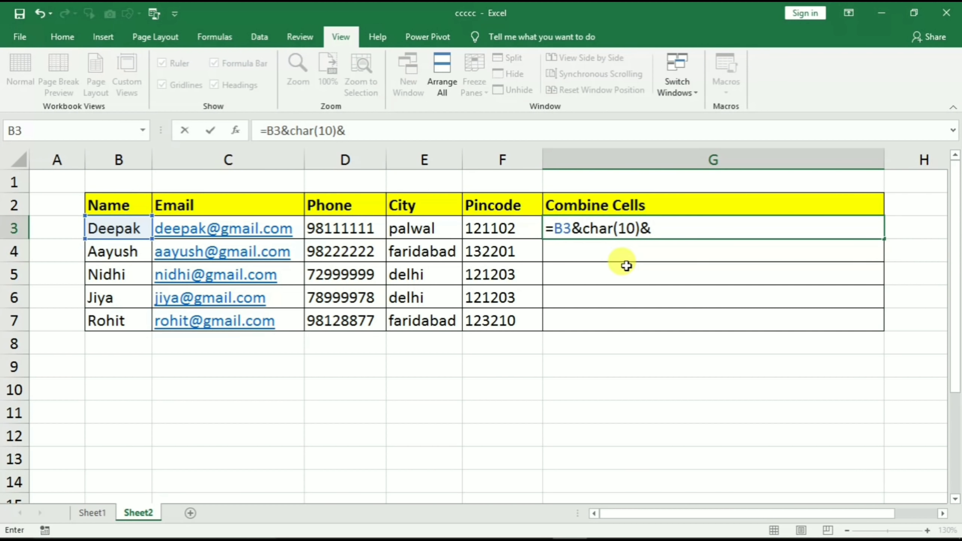
Extend G3's formula with C3, D3, E3 and F3 separated by CHAR(10), and commit it
click(294, 225)
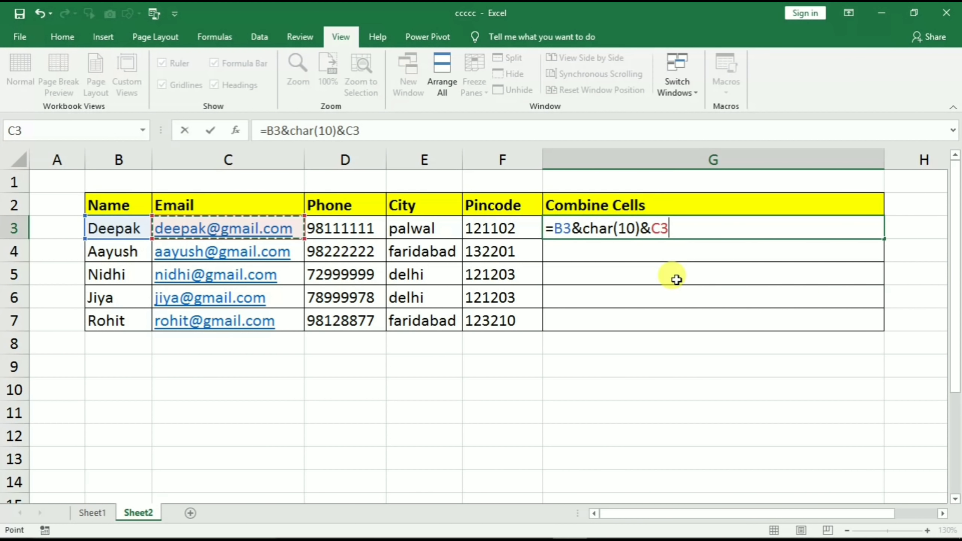
text(&char)
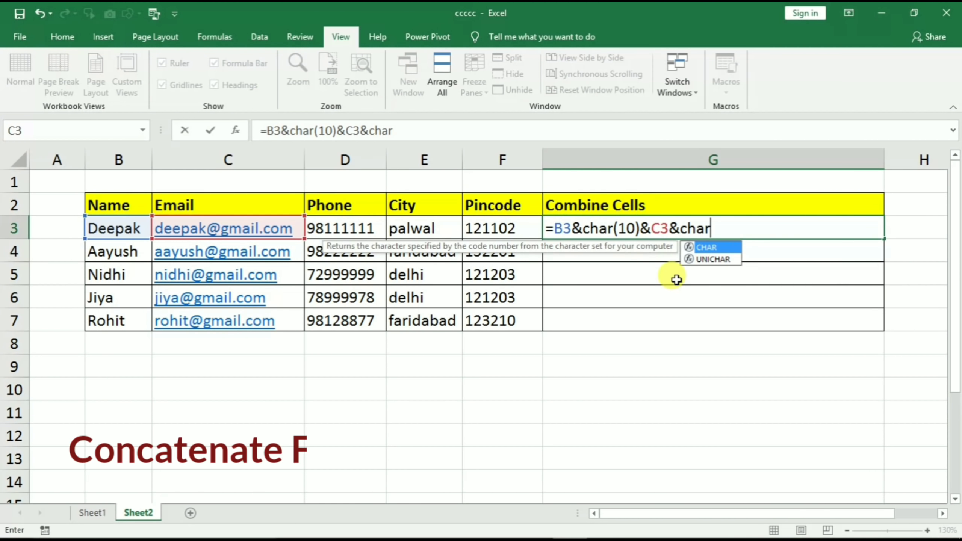
text( ()
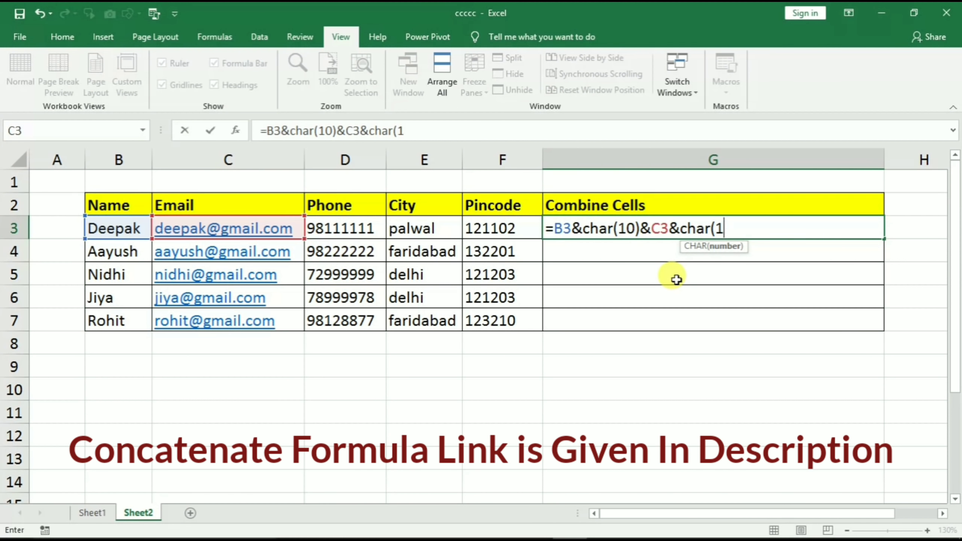
text()&)
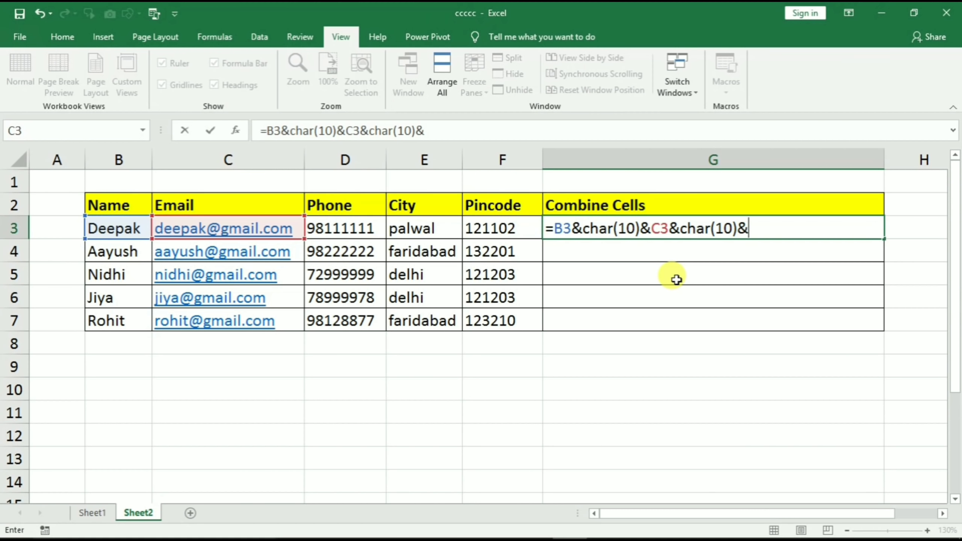
click(338, 228)
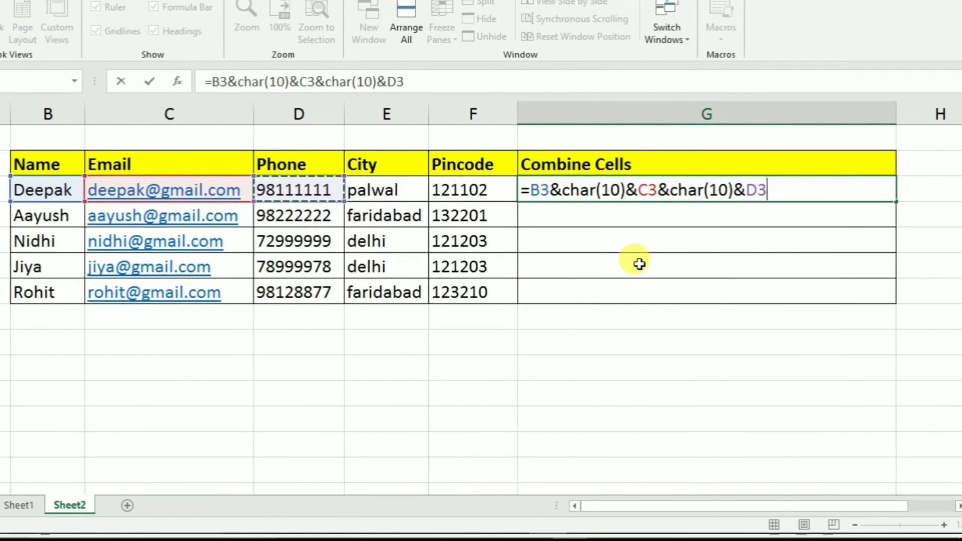
text(&char)
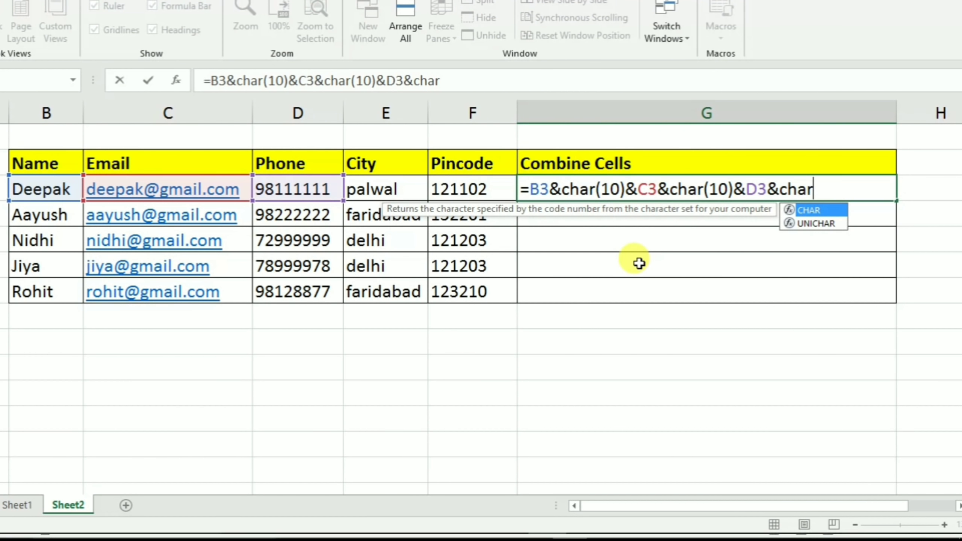
text((10)
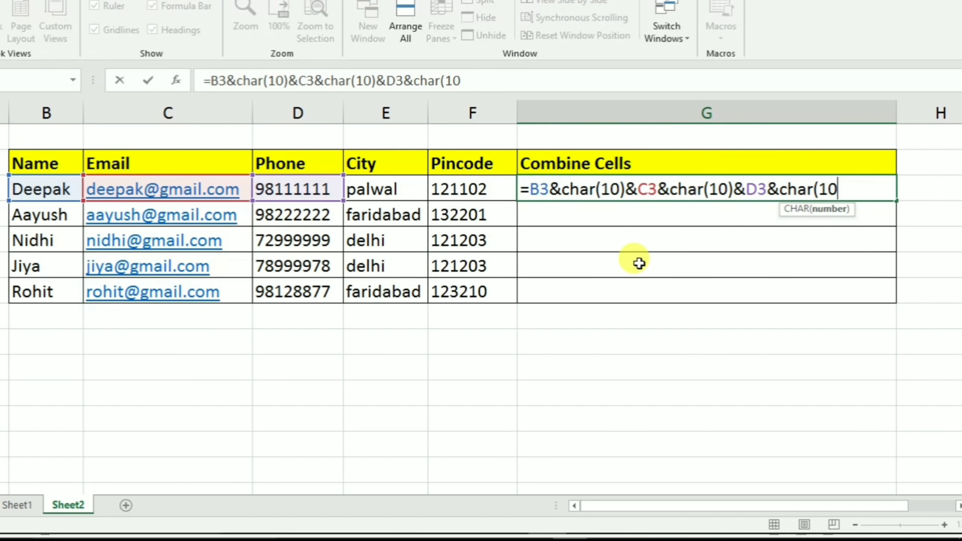
text())
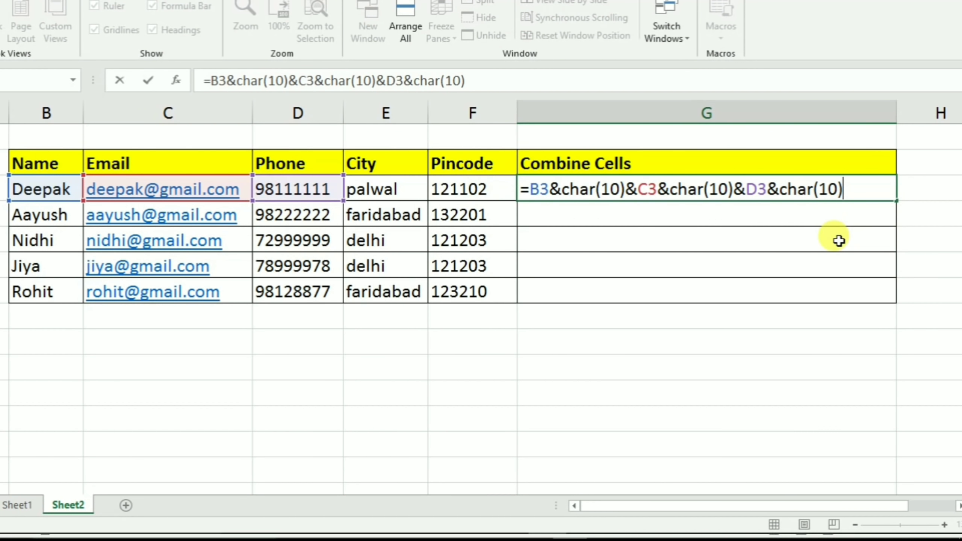
text(&)
click(362, 187)
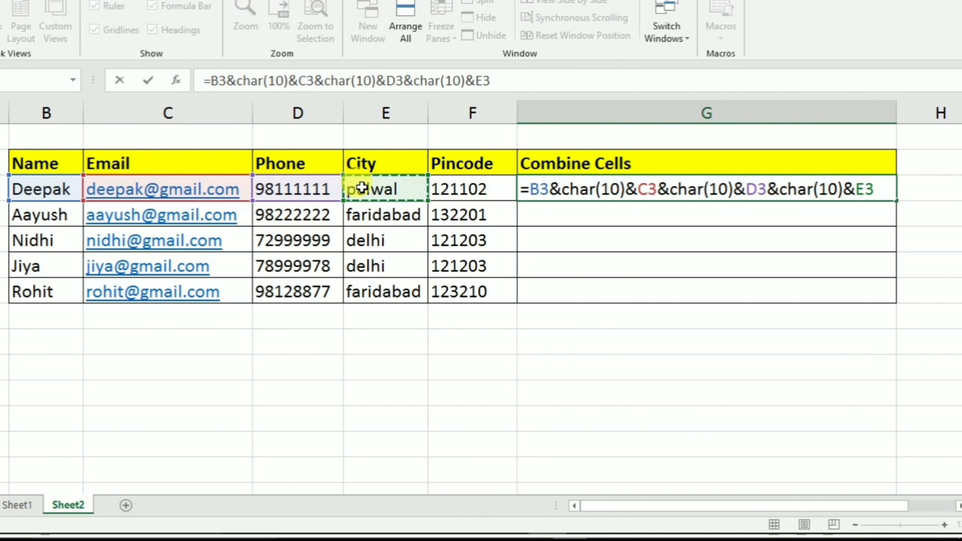
text(&c)
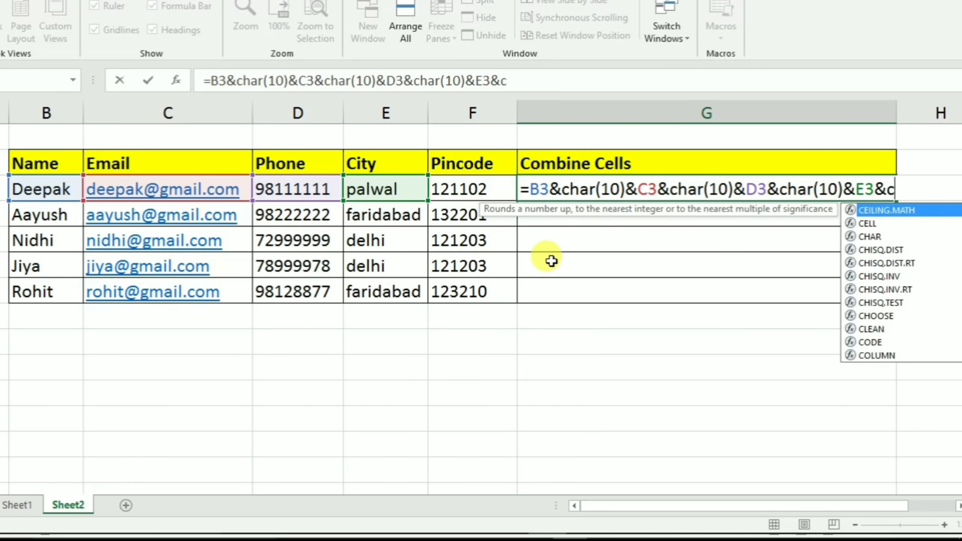
text(har(1)
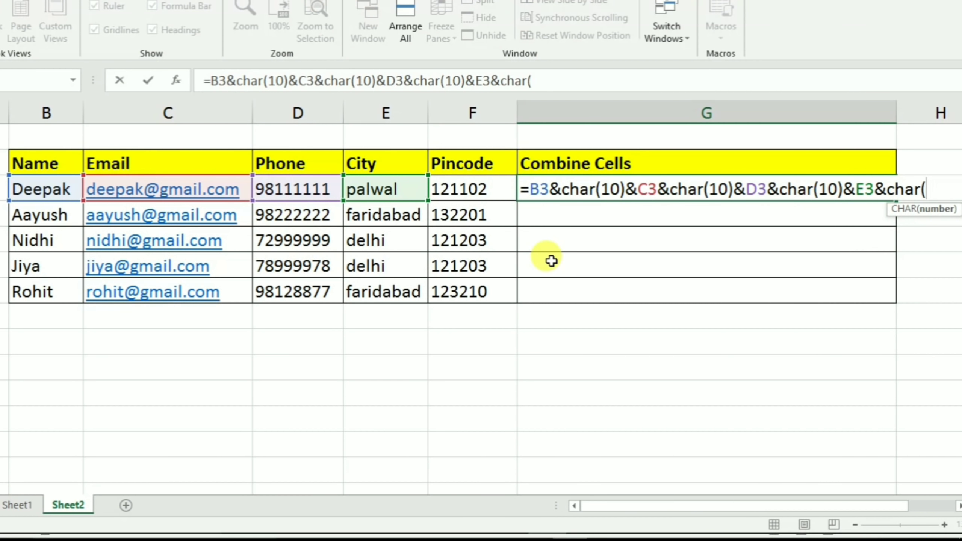
text(0))
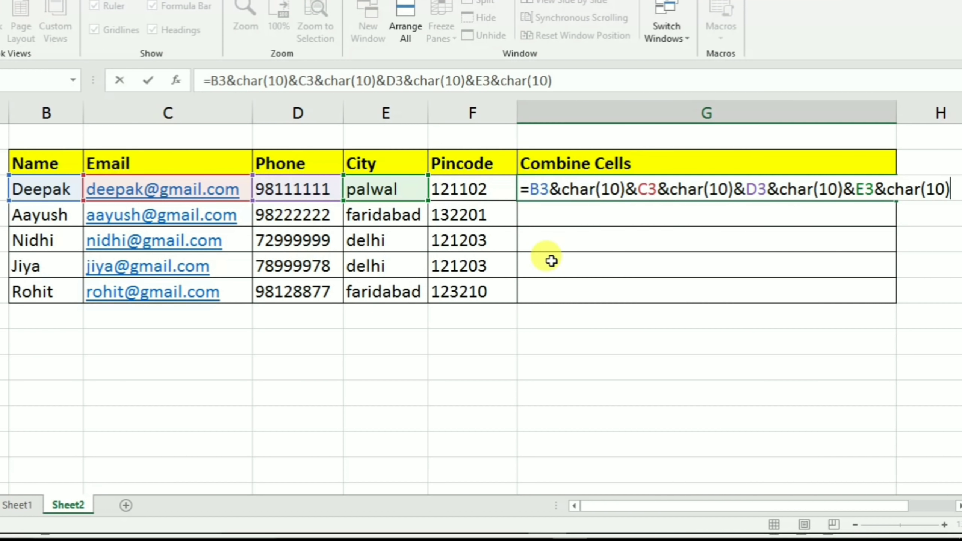
click(564, 81)
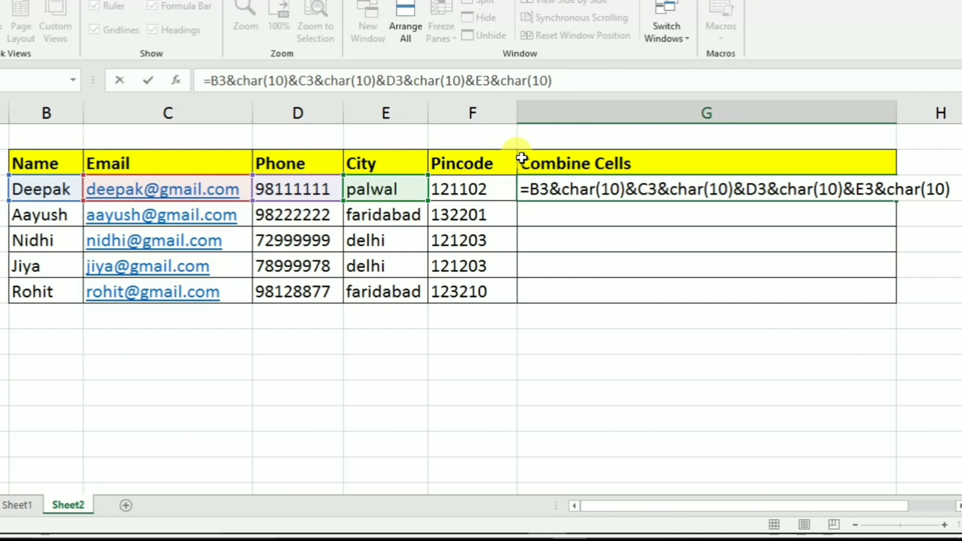
text(&)
click(488, 186)
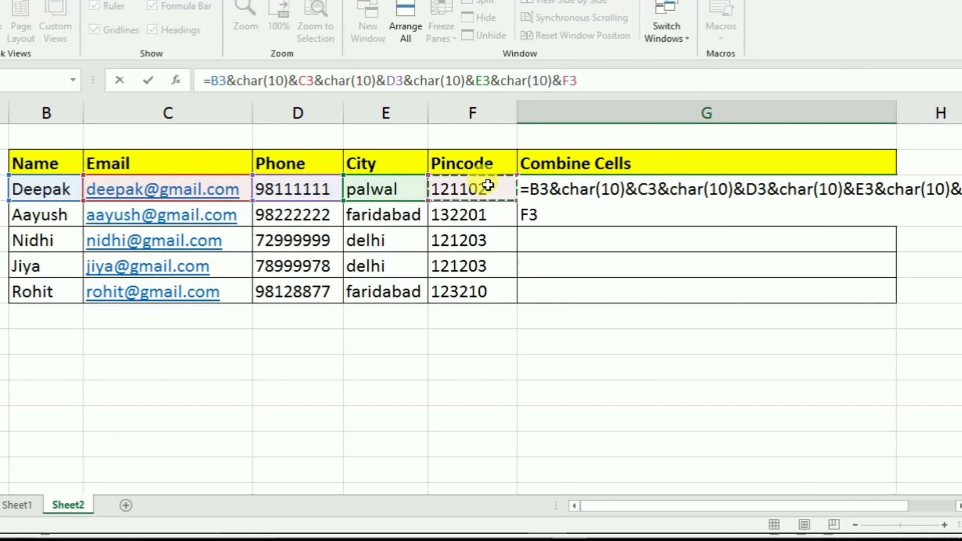
key(Return)
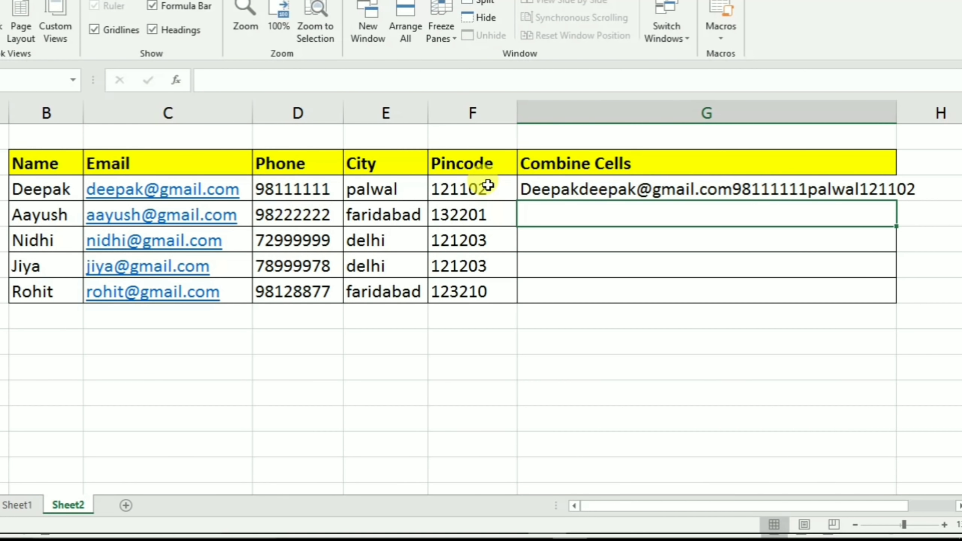
Turn on Wrap Text for G3
click(620, 190)
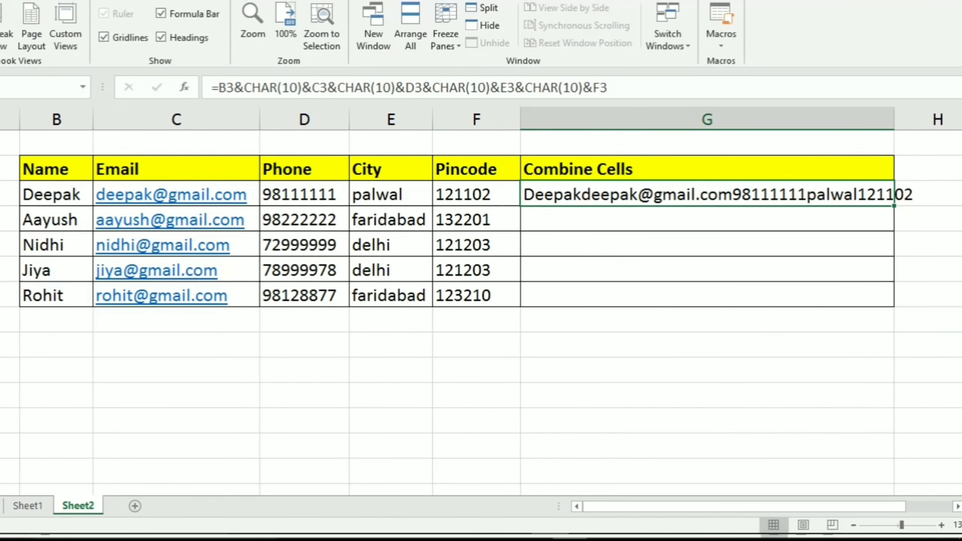
click(62, 37)
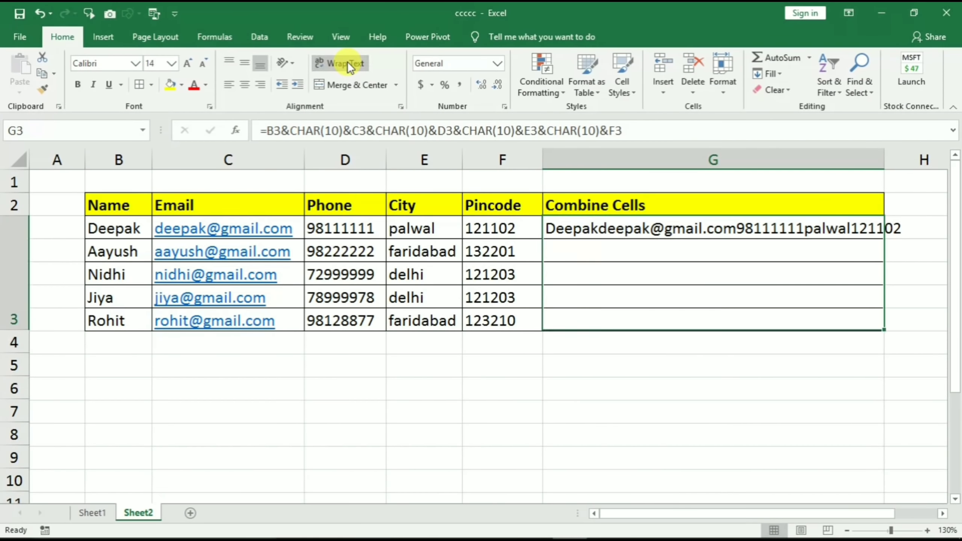
click(347, 63)
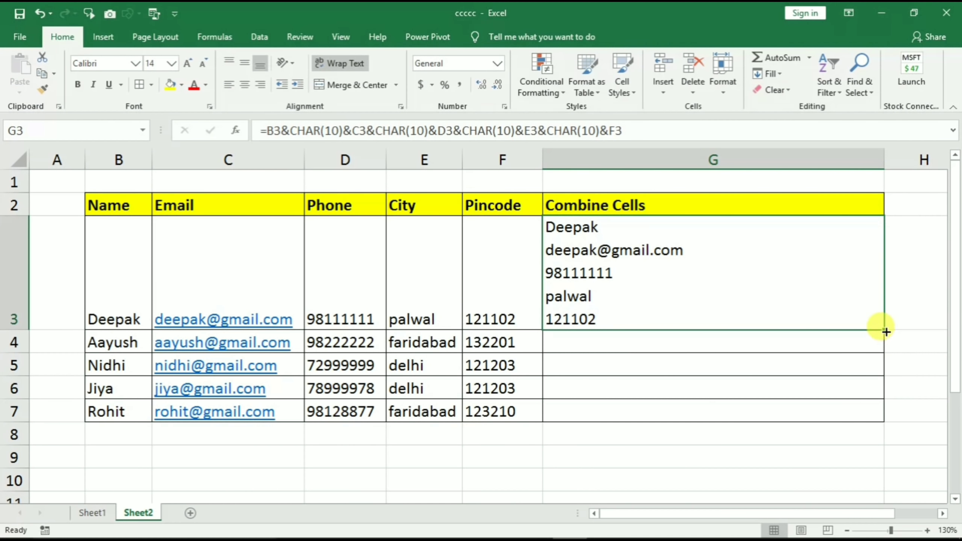
Fill the G3 formula down to G7 and check G4's copied formula
drag(883, 329, 871, 417)
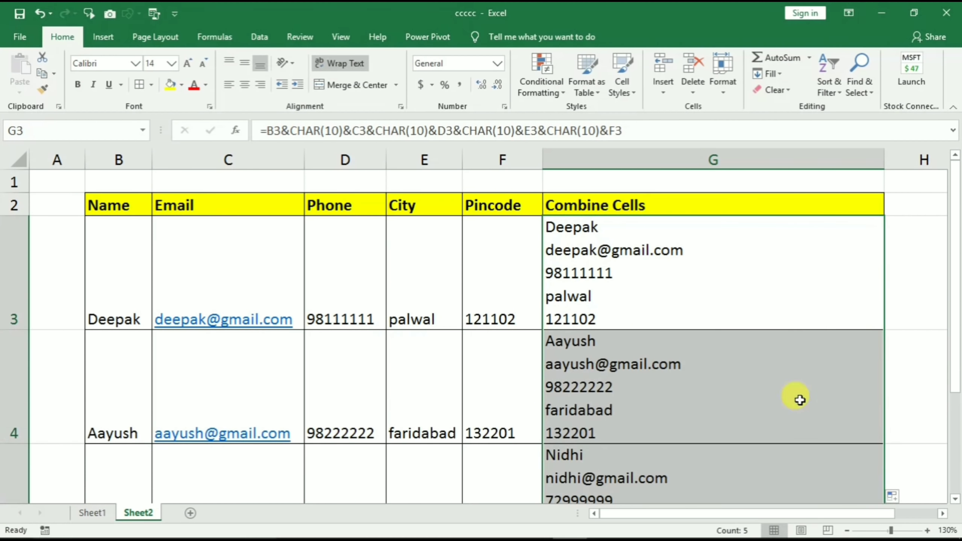
click(702, 399)
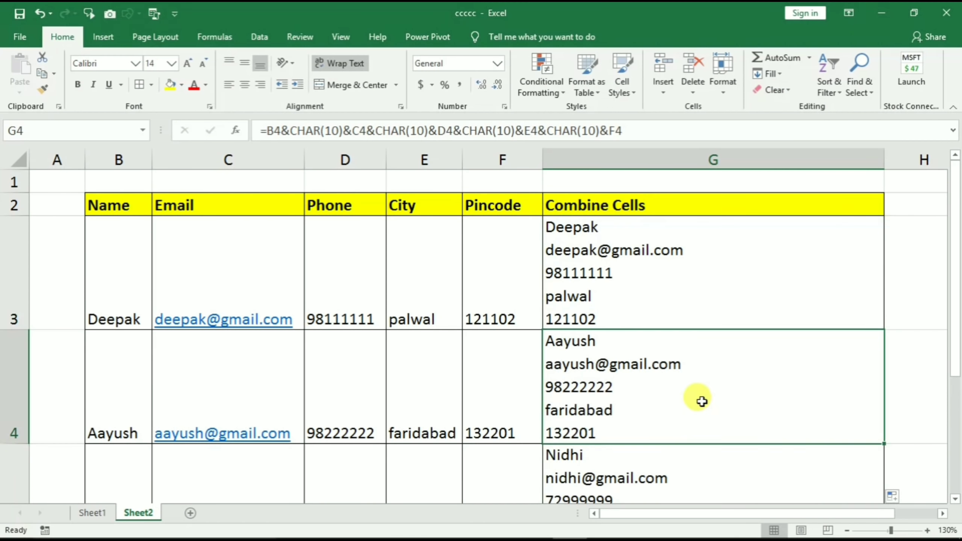
scroll(703, 399, down, 3)
scroll(701, 401, up, 3)
scroll(702, 402, up, 1)
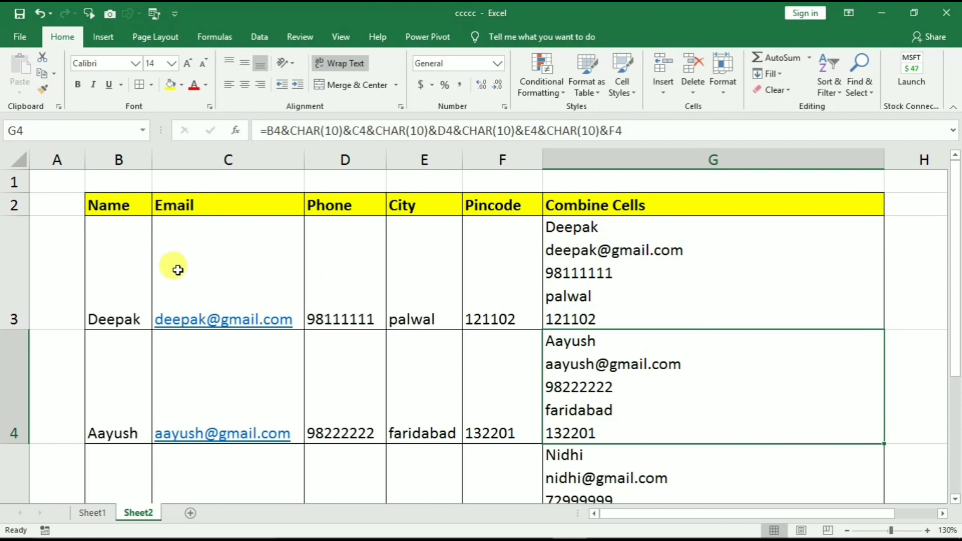
Clear the combined values from G3:G7 and reselect G3
mouse_move(140, 262)
mouse_down()
mouse_move(393, 247)
mouse_move(526, 288)
mouse_up()
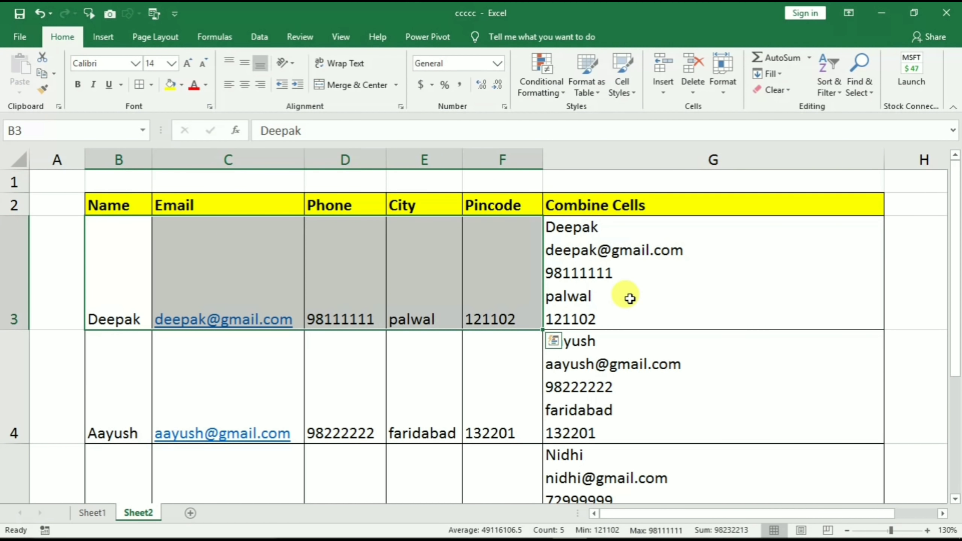
drag(638, 270, 635, 360)
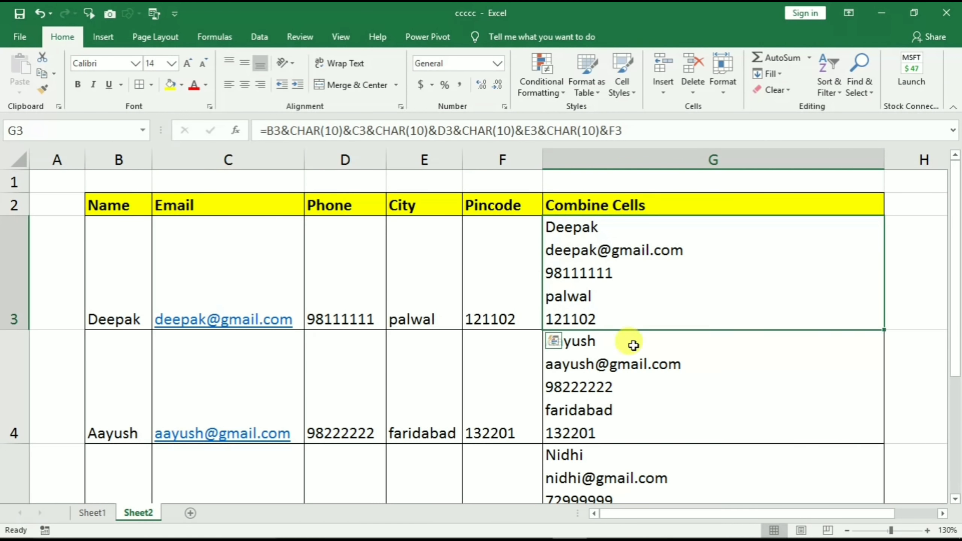
key(Delete)
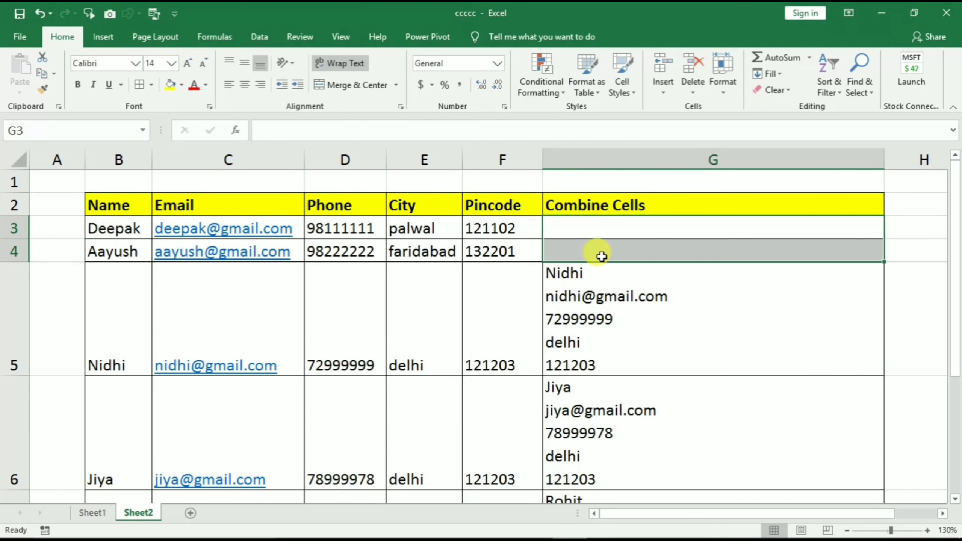
drag(610, 226, 635, 481)
key(Delete)
scroll(629, 425, up, 2)
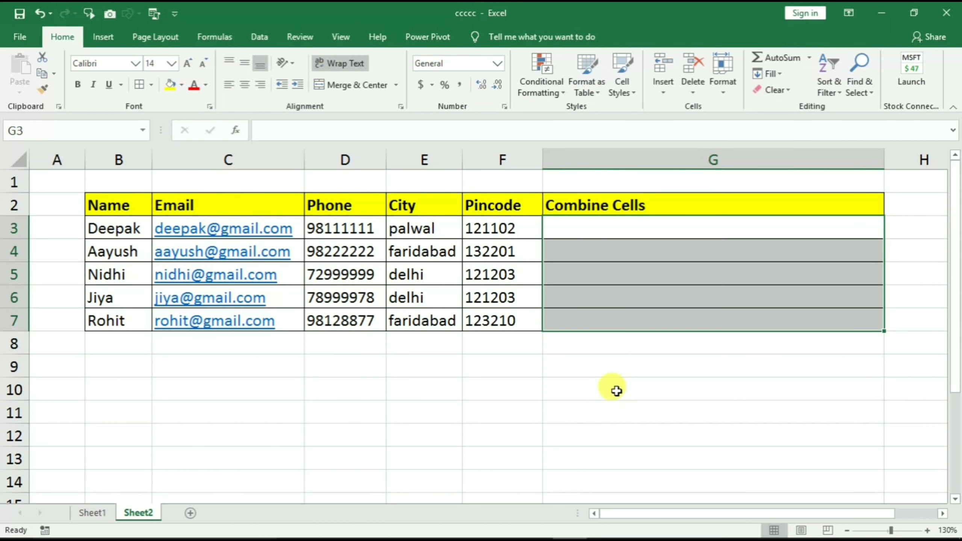
click(571, 227)
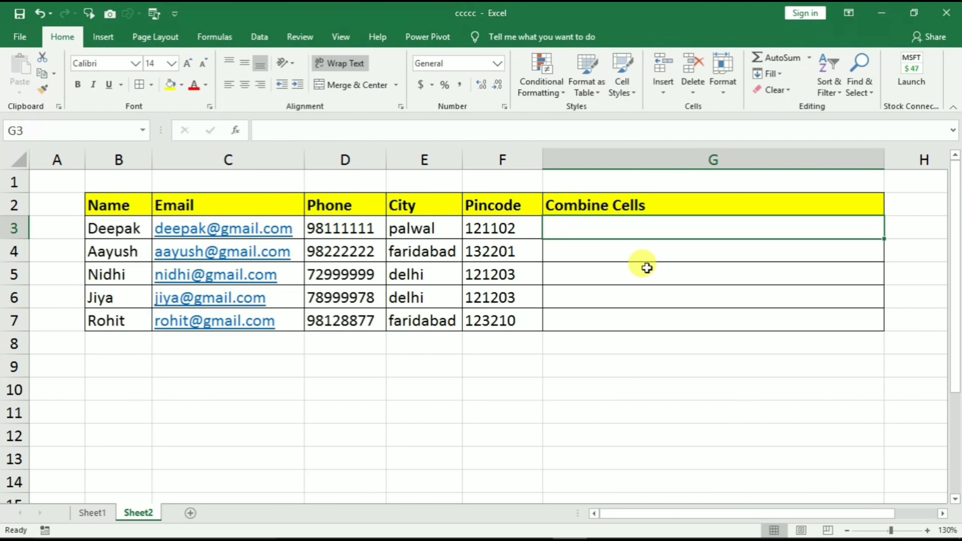
Enter =TEXTJOIN(CHAR(10),TRUE,B3:F3) in G3
text(=)
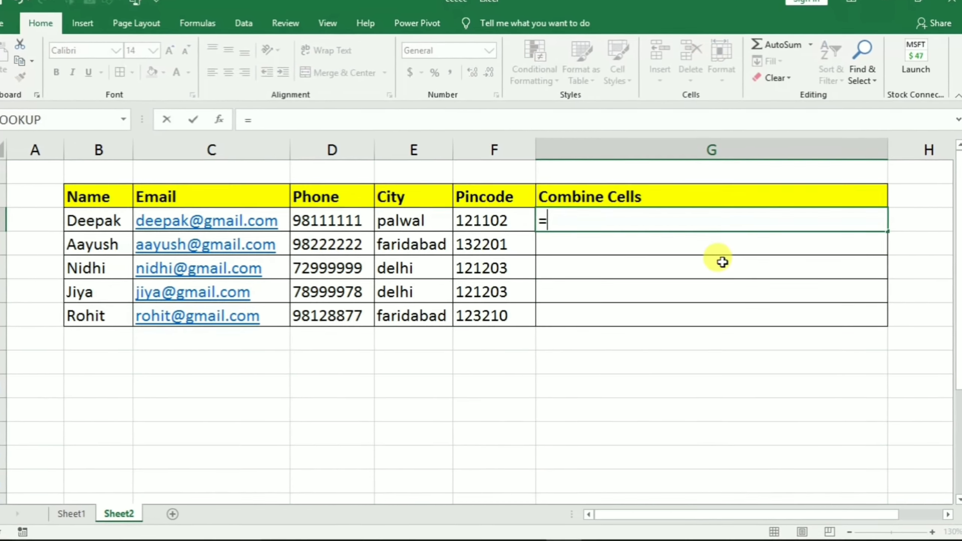
text(textjoi)
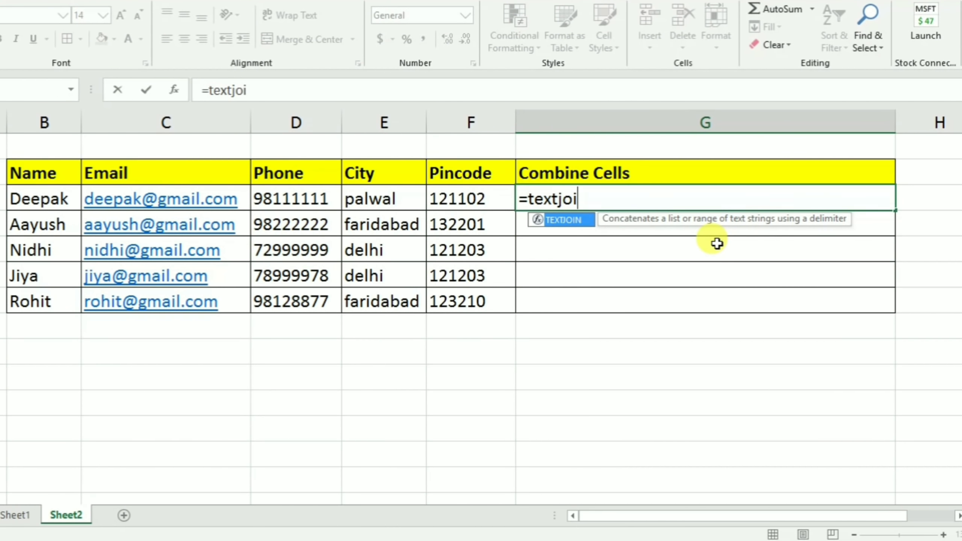
text(n()
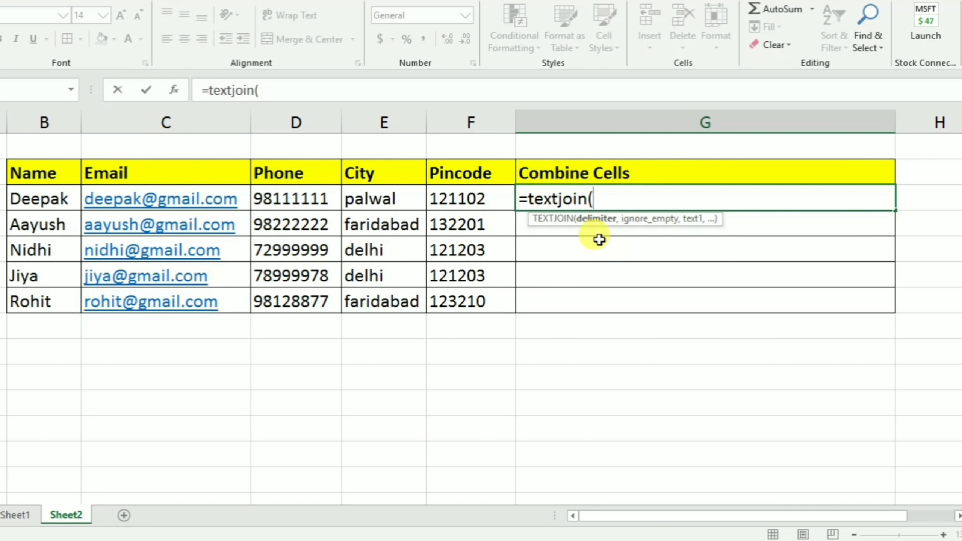
text(char()
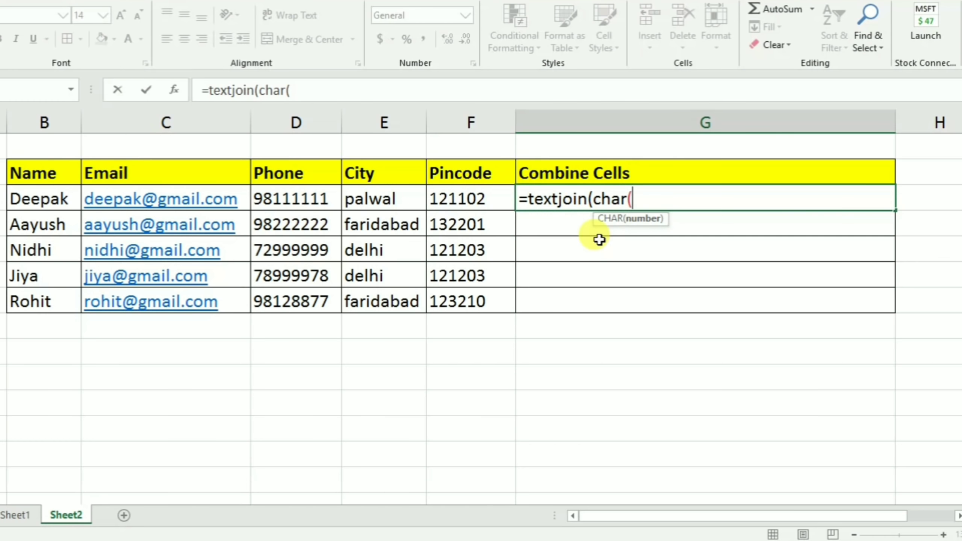
text(10)
text(),)
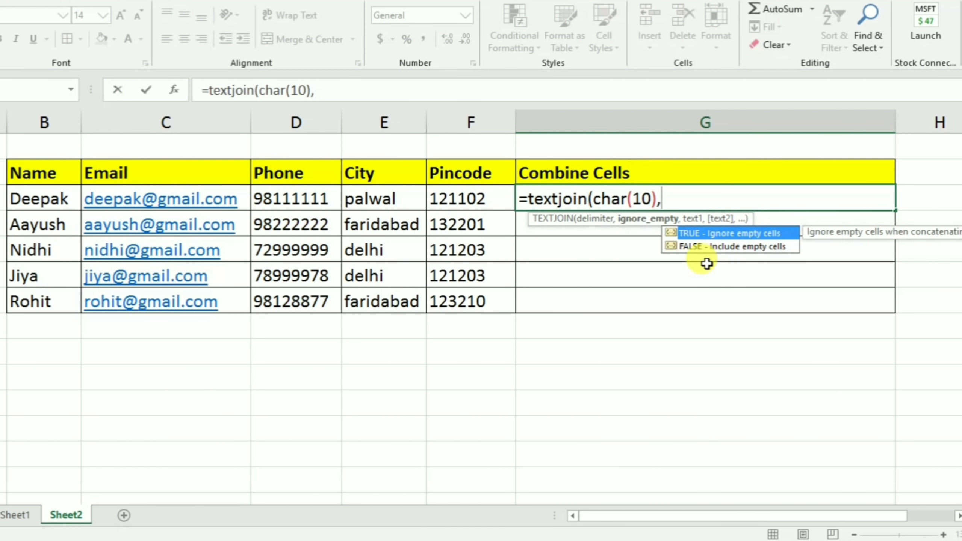
key(Tab)
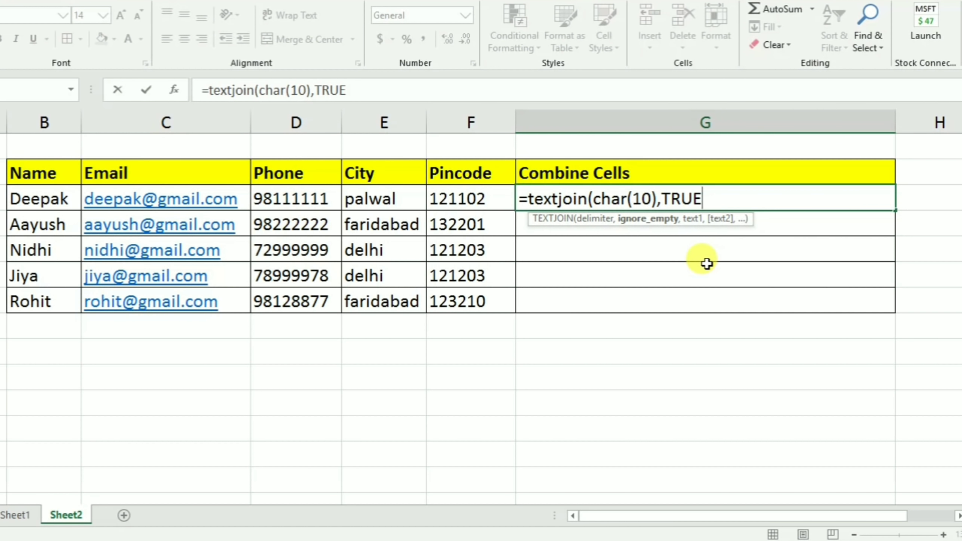
text(,)
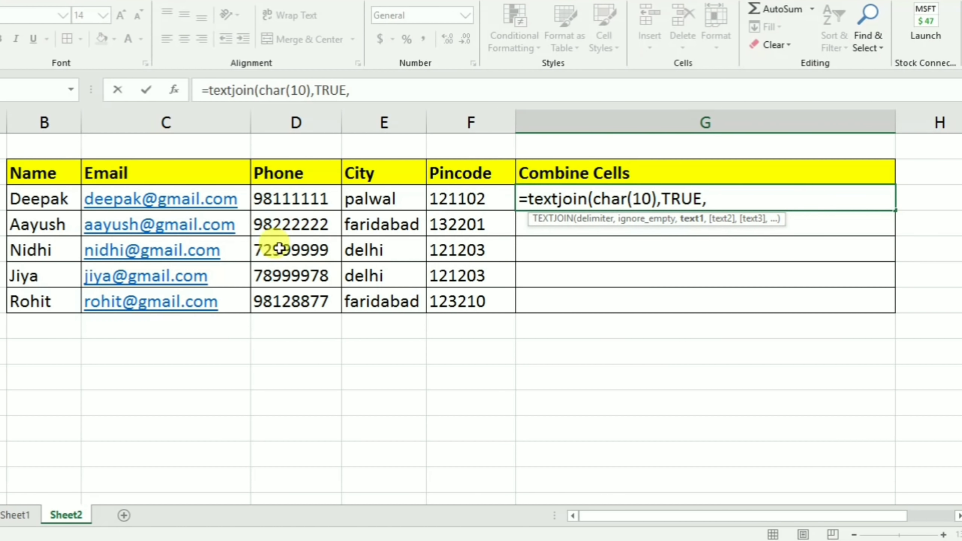
click(28, 201)
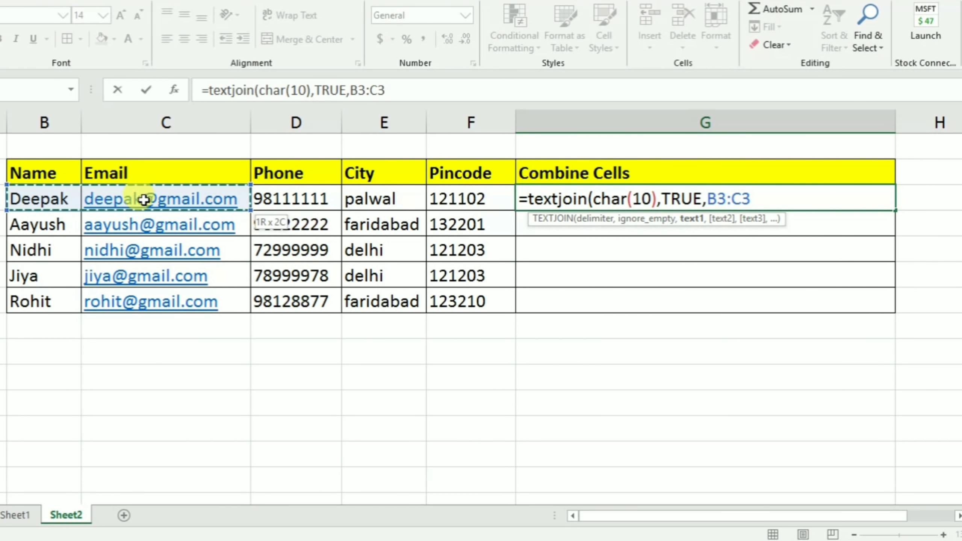
drag(28, 201, 451, 197)
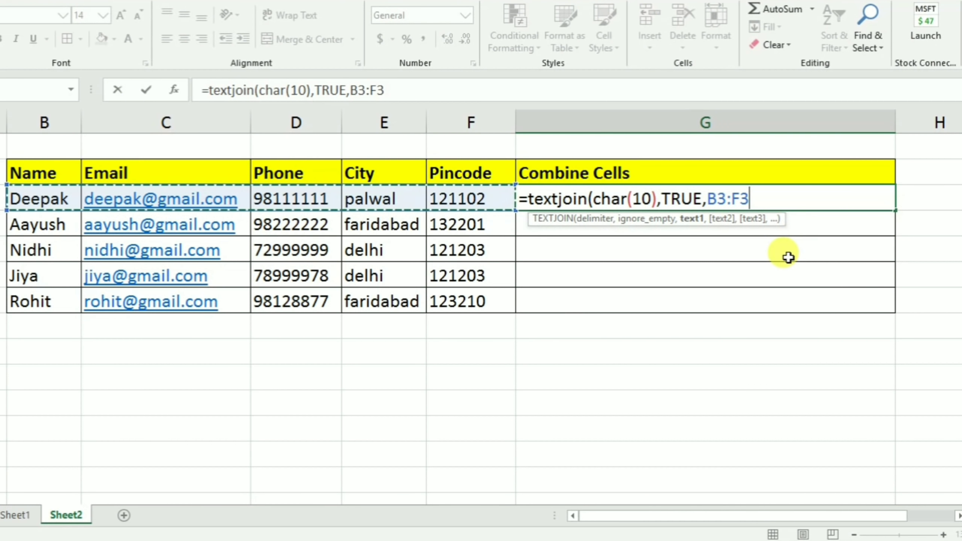
text())
key(Return)
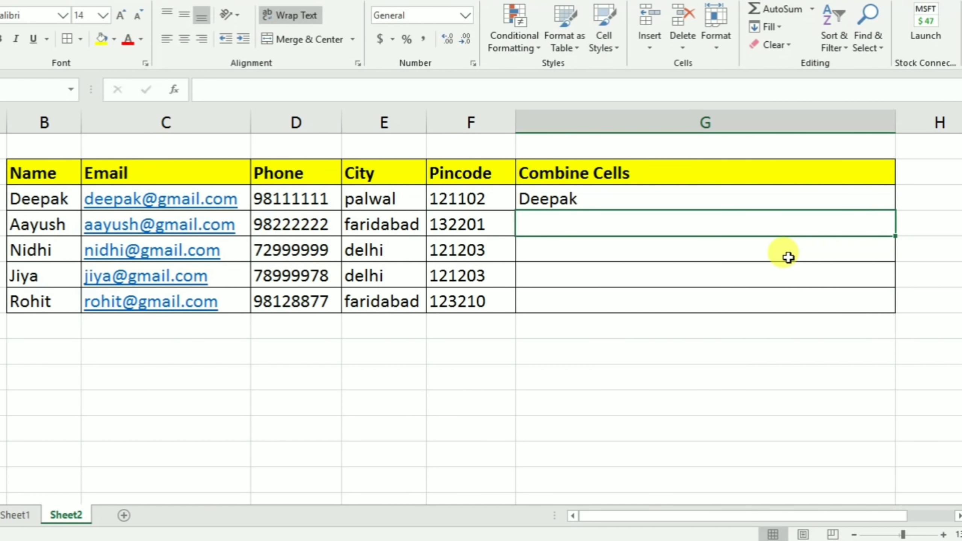
Autofit row 3 to the wrapped lines and fill the TEXTJOIN formula down to G7
click(571, 200)
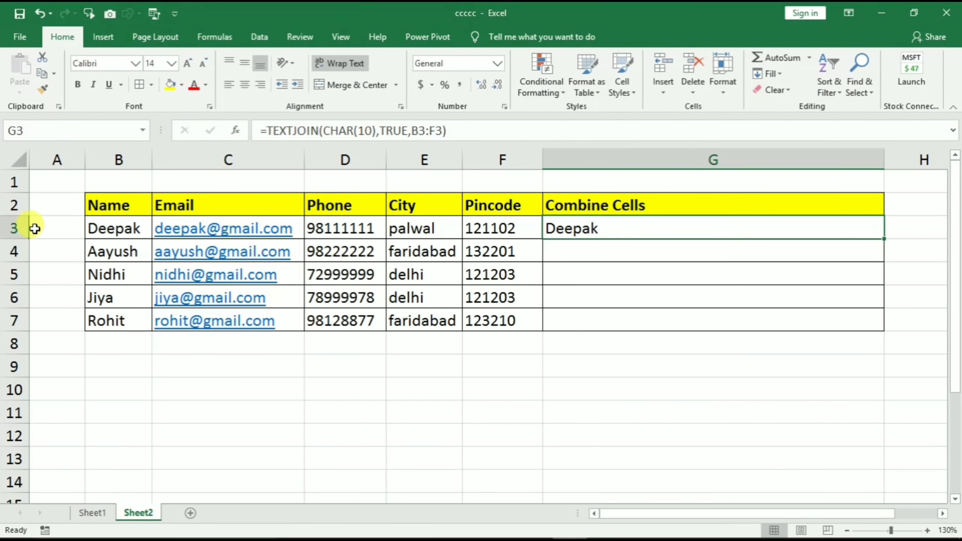
click(14, 227)
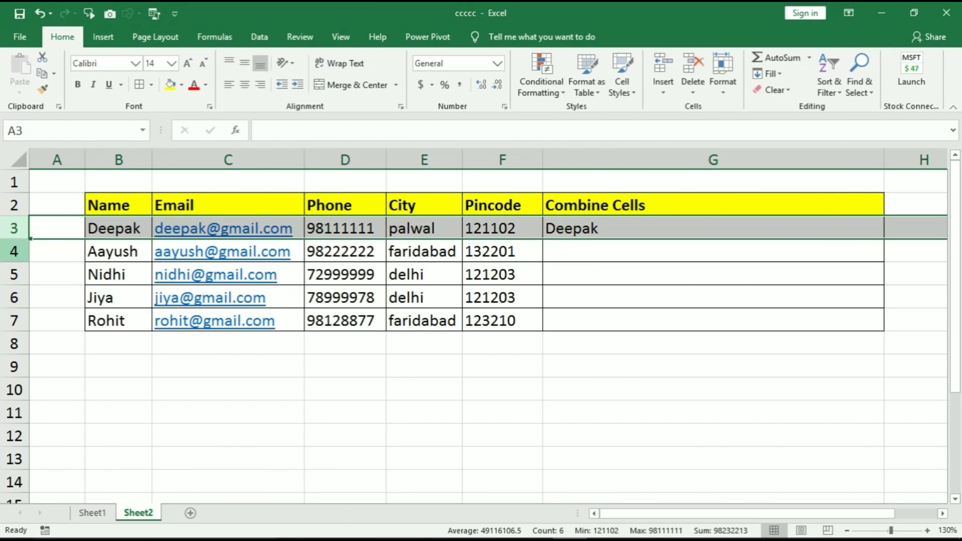
double_click(14, 238)
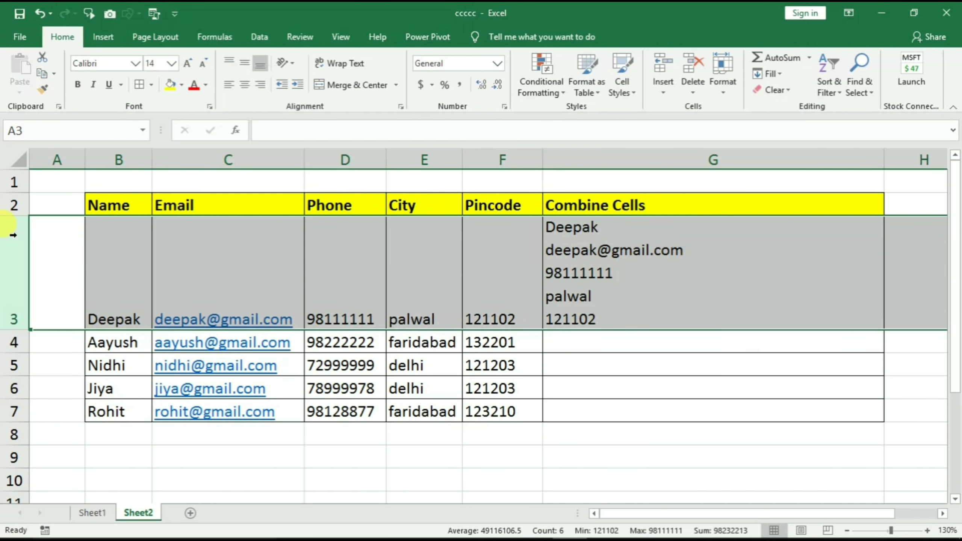
click(631, 261)
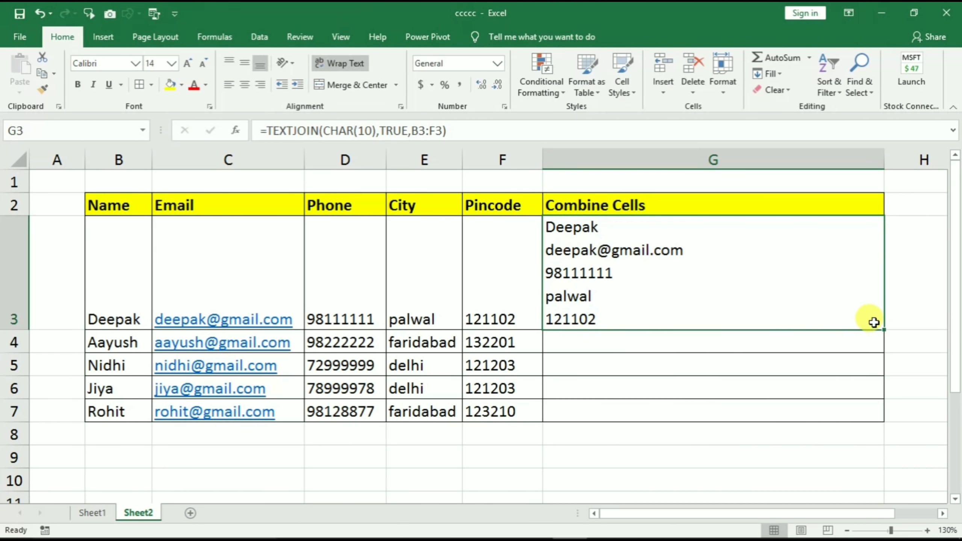
double_click(882, 330)
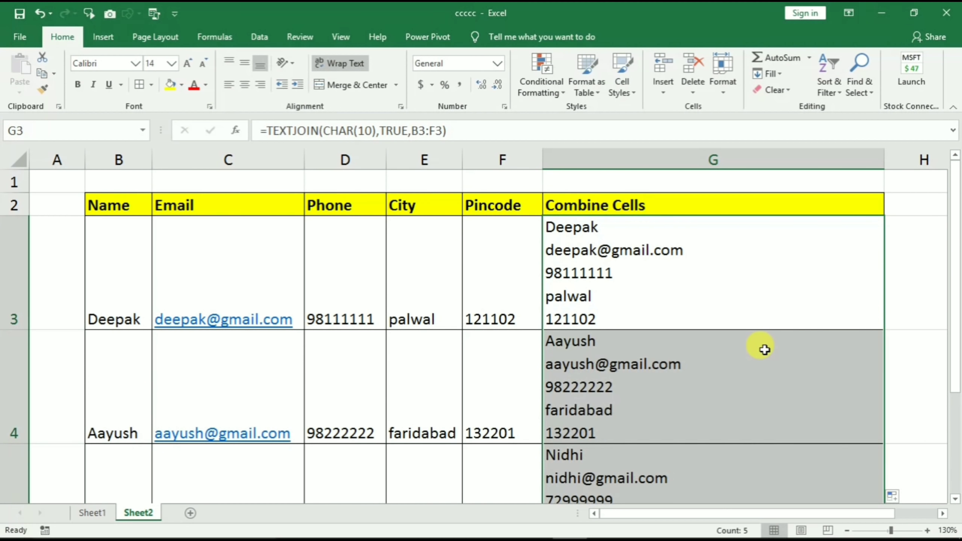